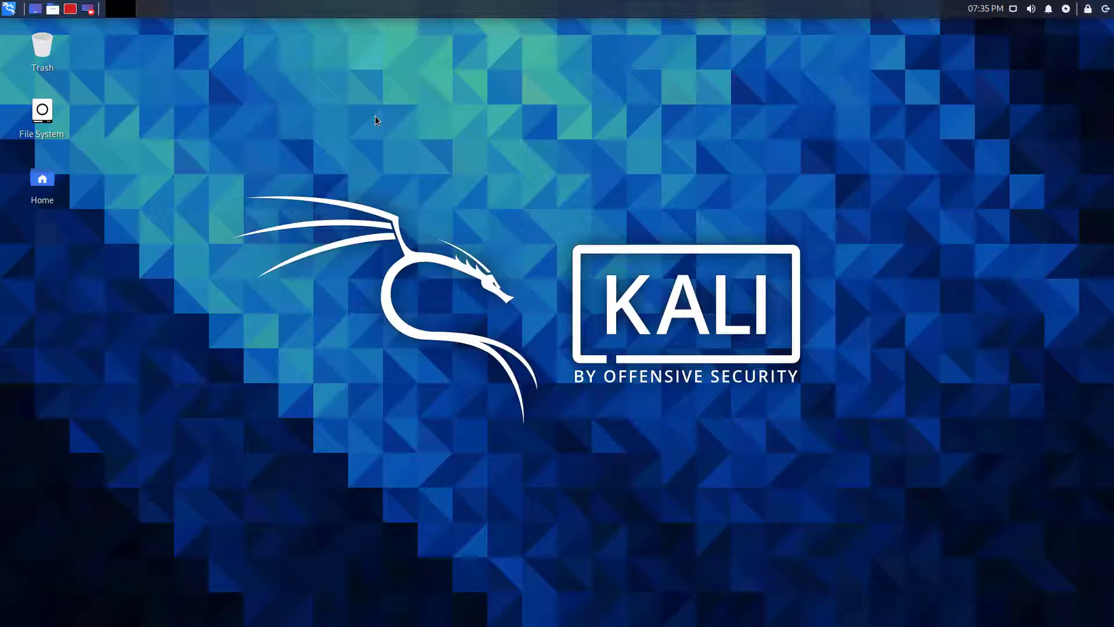
- Refresh package lists with sudo apt update, then install chromium with sudo apt install, confirming with Y
{"action": "left_click", "coordinate": [70, 10]}
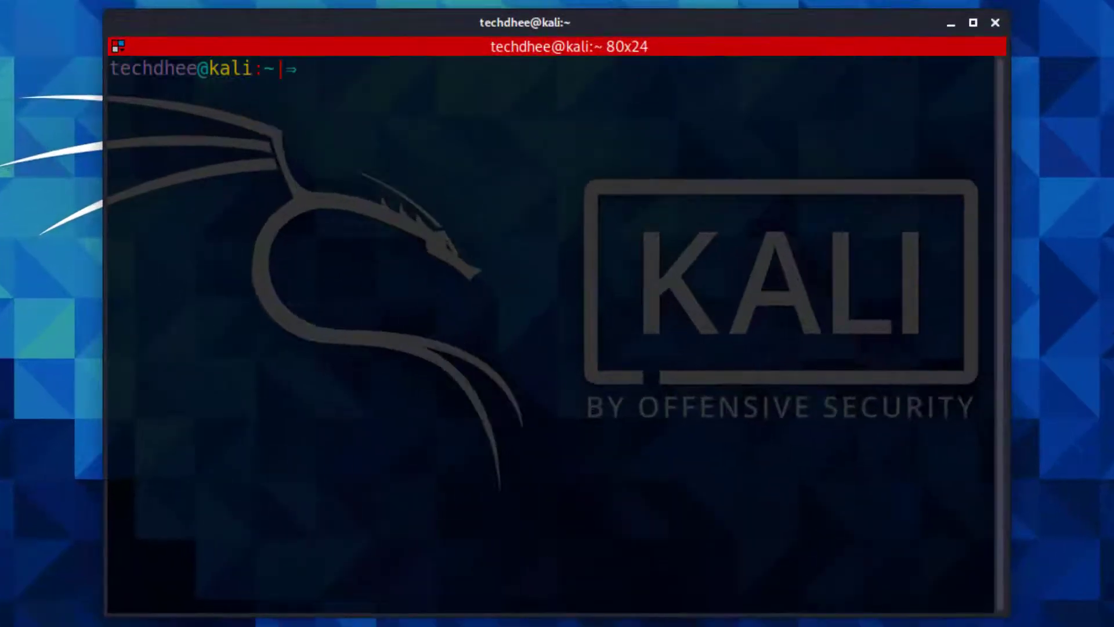
{"action": "type", "text": "su"}
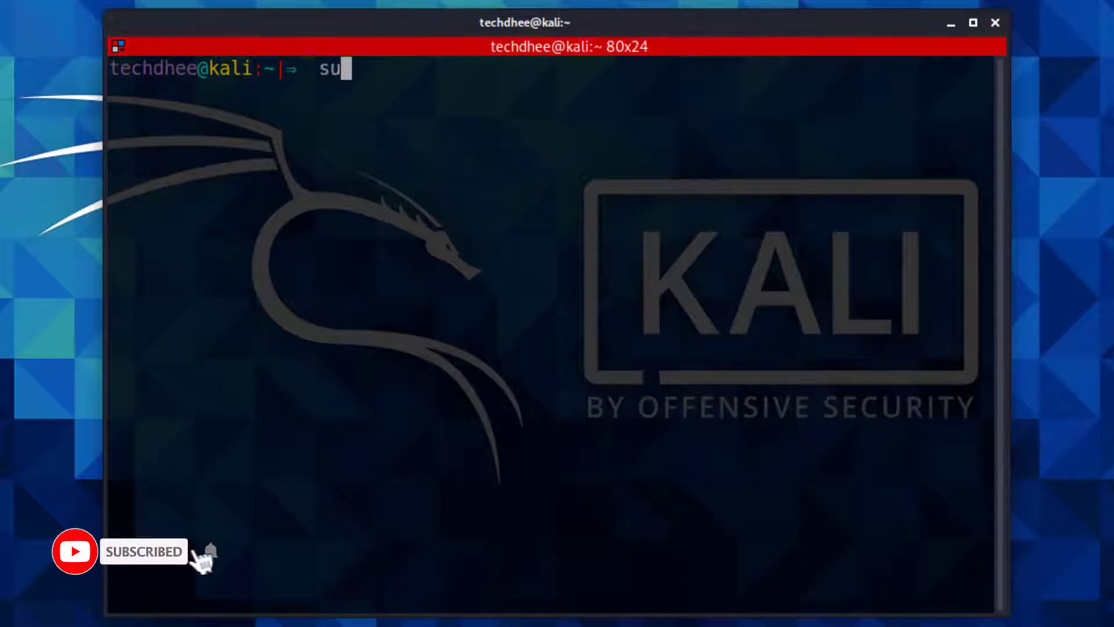
{"action": "type", "text": "do apt up"}
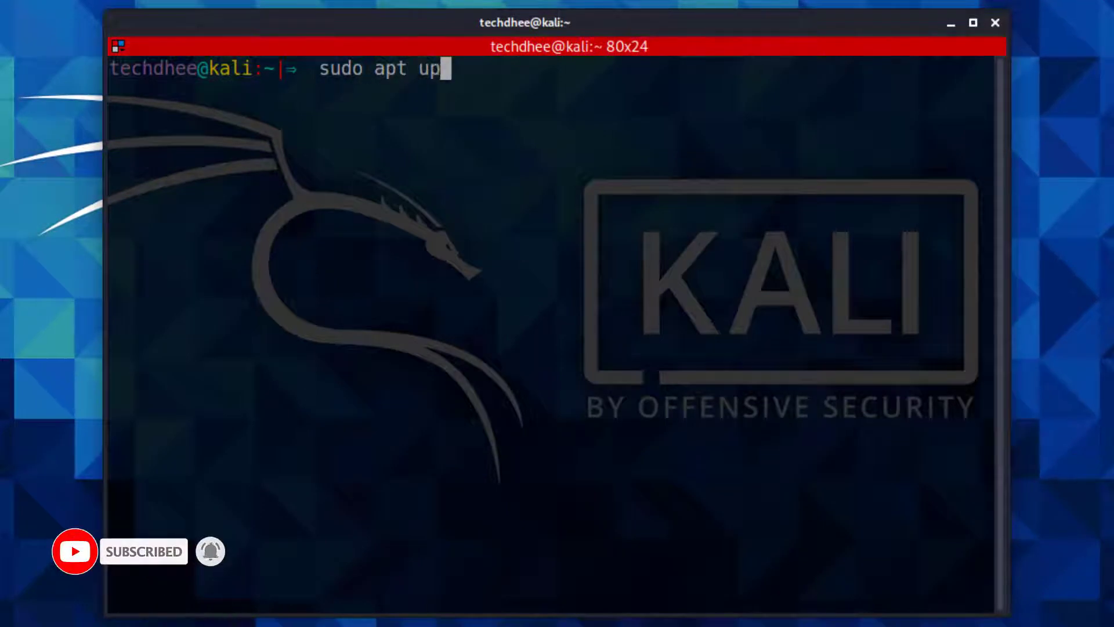
{"action": "type", "text": "date"}
{"action": "key", "text": "Return"}
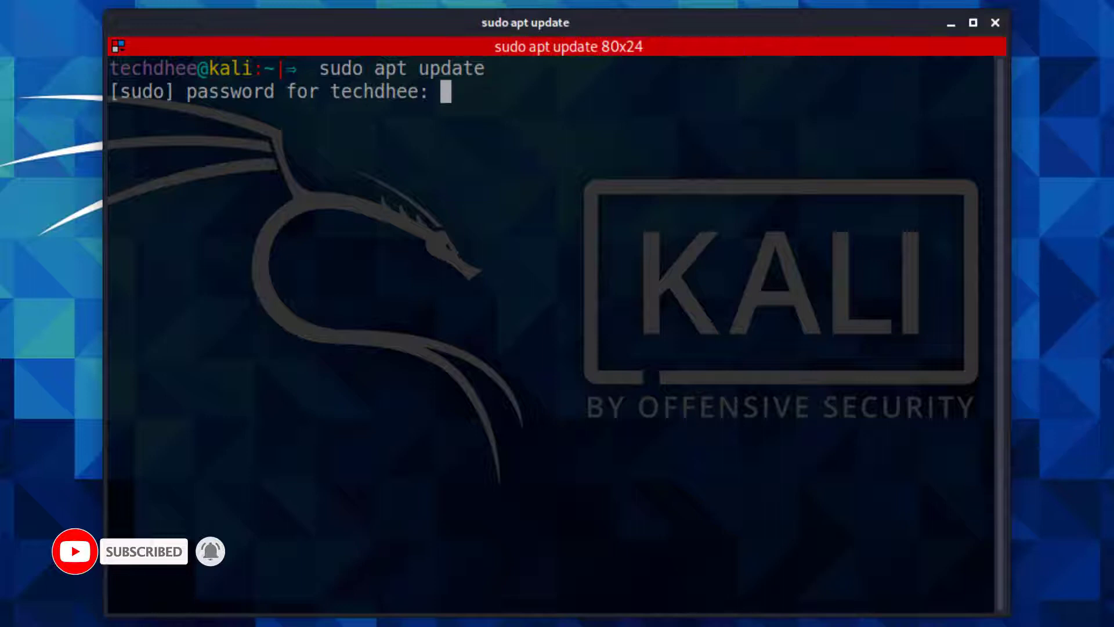
{"action": "key", "text": "Return"}
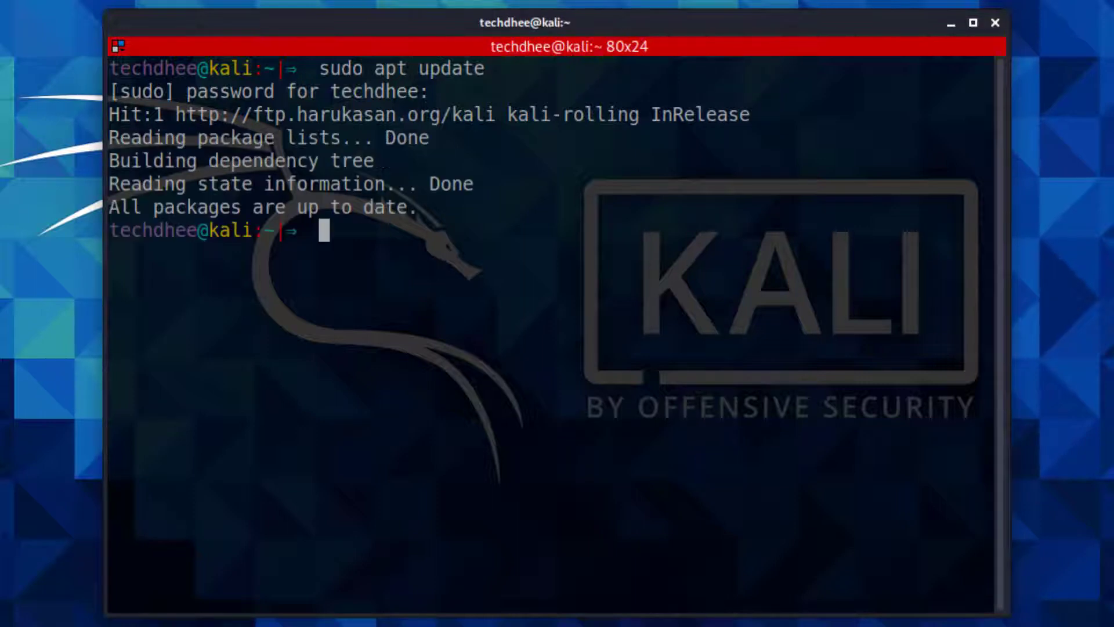
{"action": "type", "text": "clear"}
{"action": "key", "text": "Return"}
{"action": "type", "text": "sudo "}
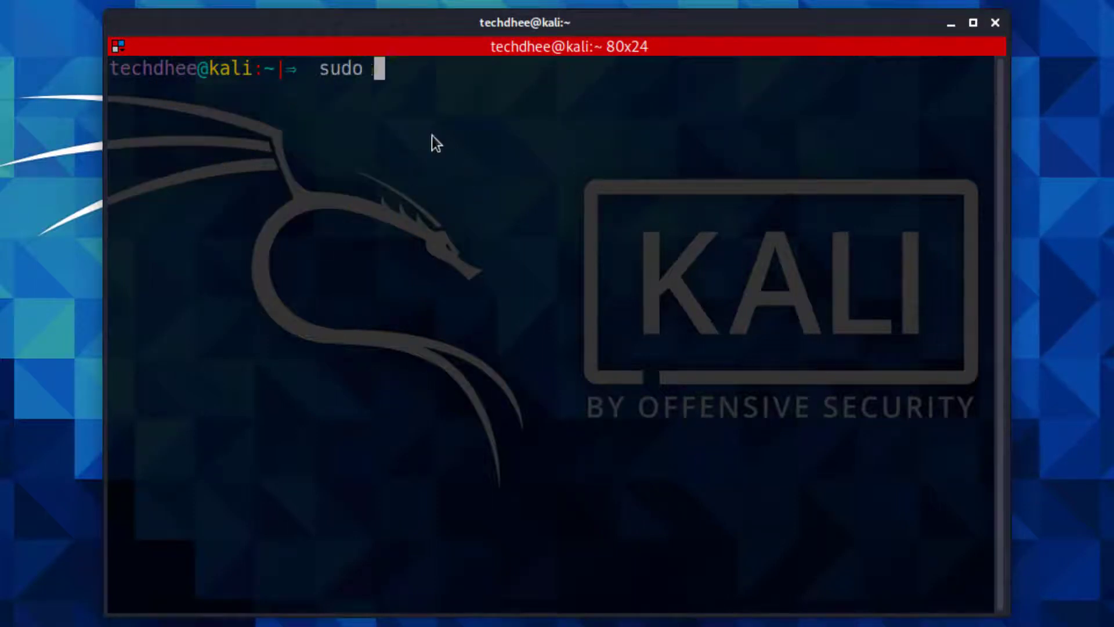
{"action": "type", "text": "apt install chr"}
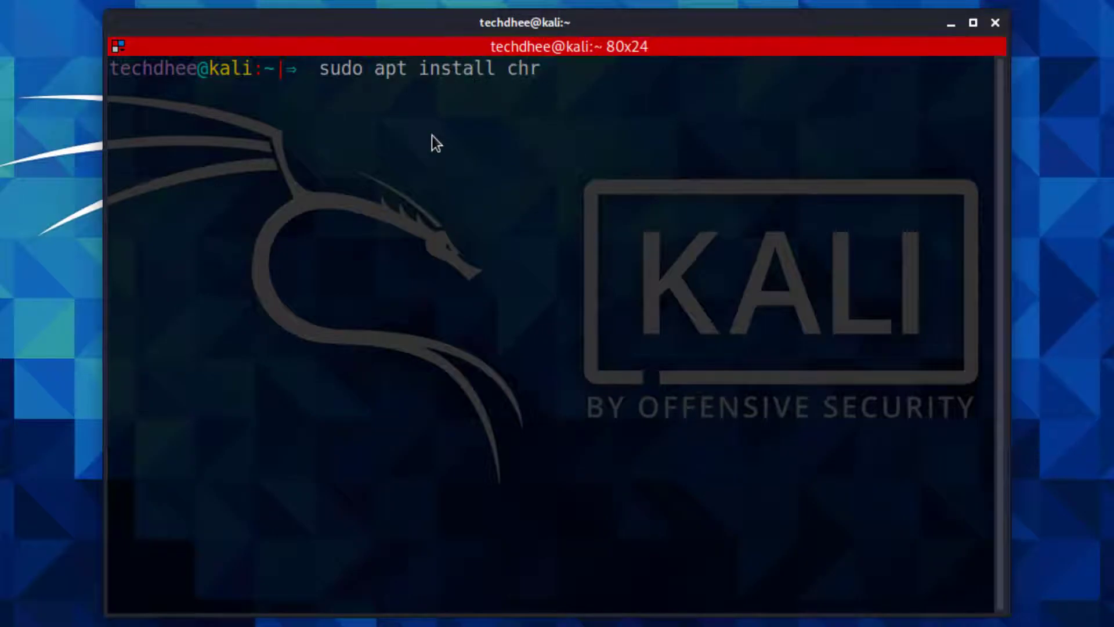
{"action": "type", "text": "omium"}
{"action": "key", "text": "Return"}
{"action": "key", "text": "Return"}
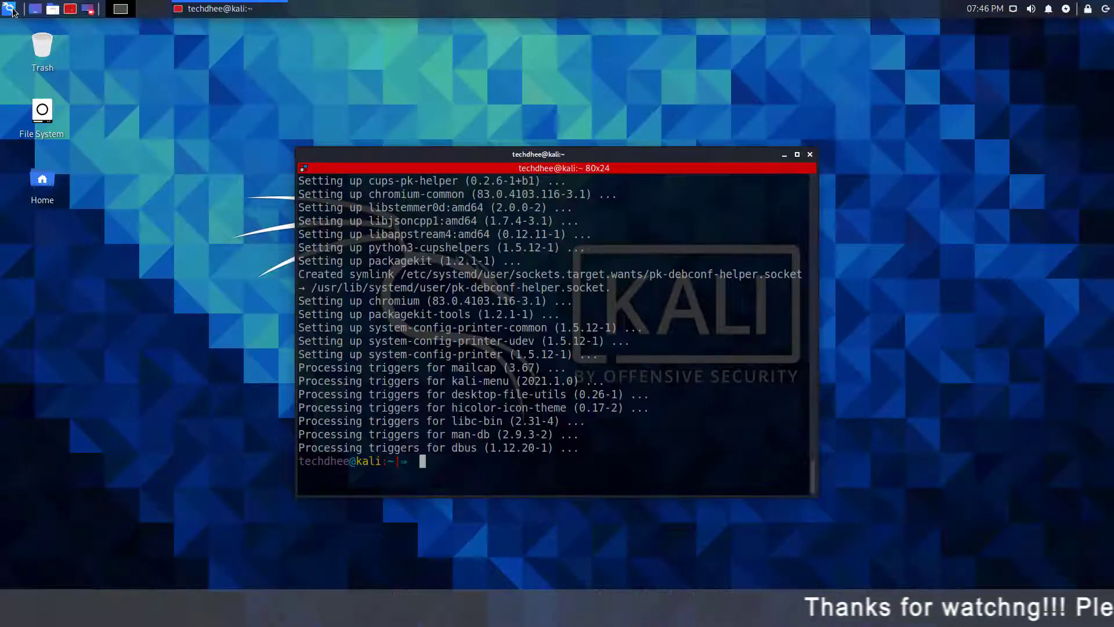
{"action": "left_click", "coordinate": [11, 10]}
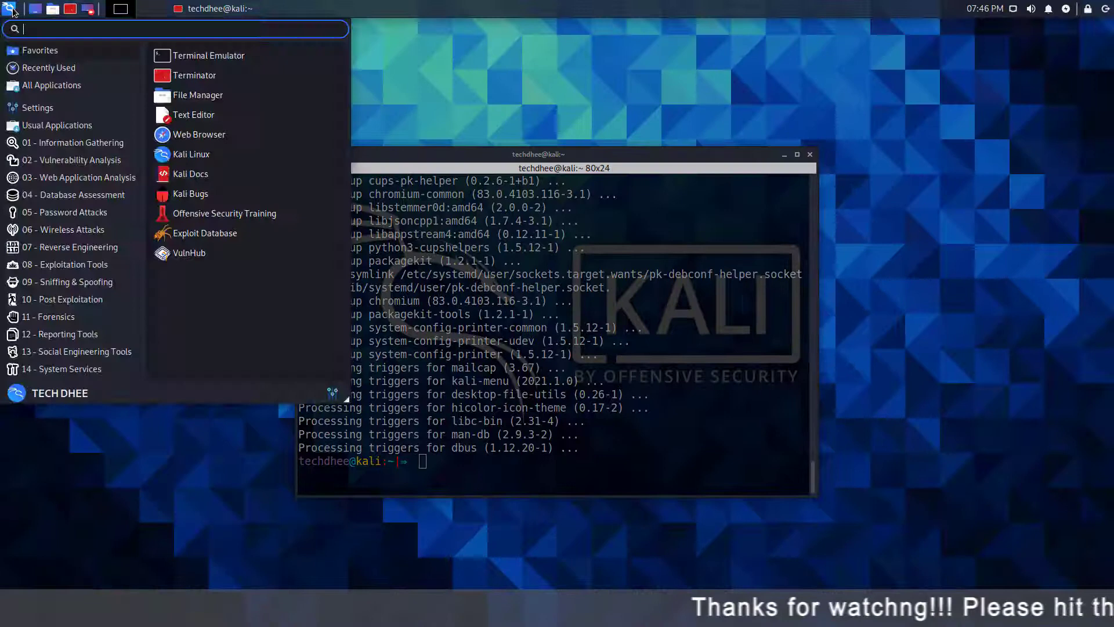
{"action": "type", "text": "chrom"}
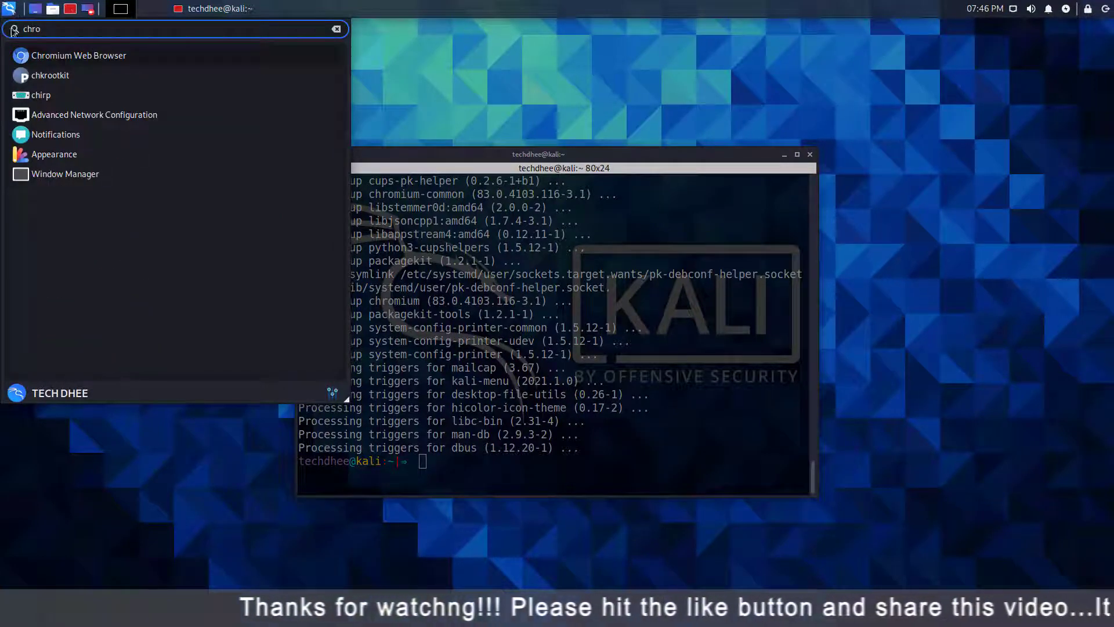
{"action": "left_click", "coordinate": [52, 49]}
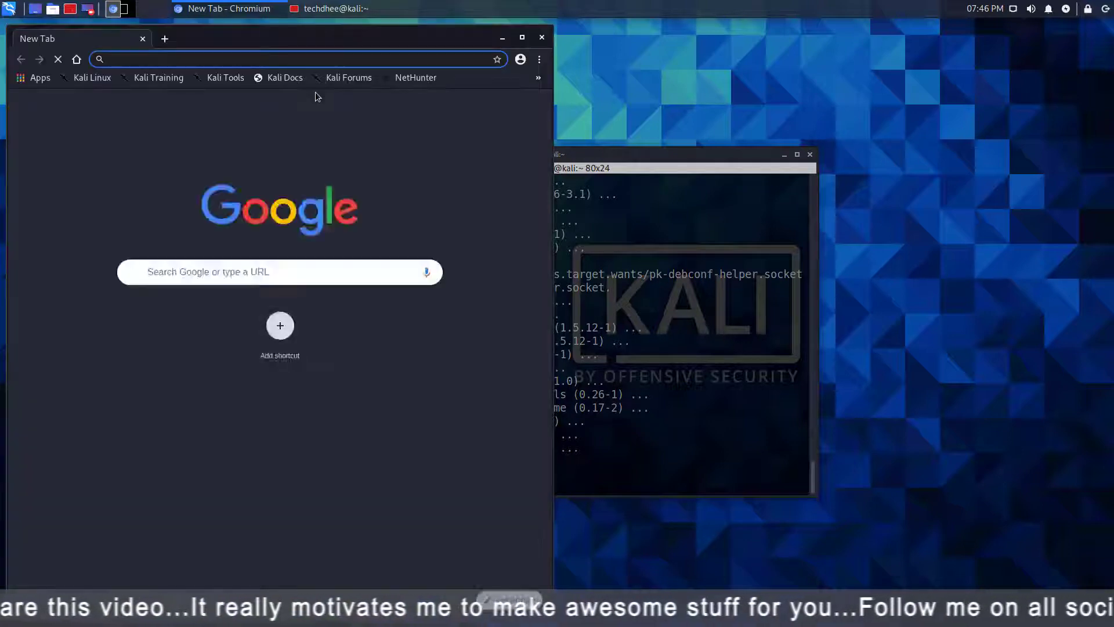
{"action": "left_click", "coordinate": [539, 59]}
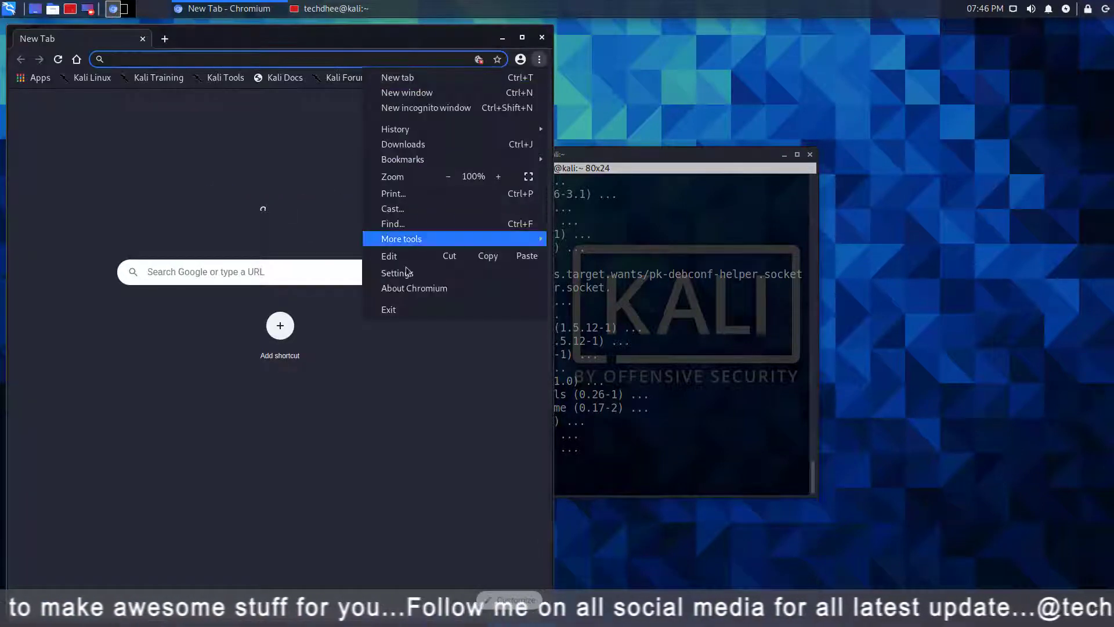
{"action": "left_click", "coordinate": [400, 309]}
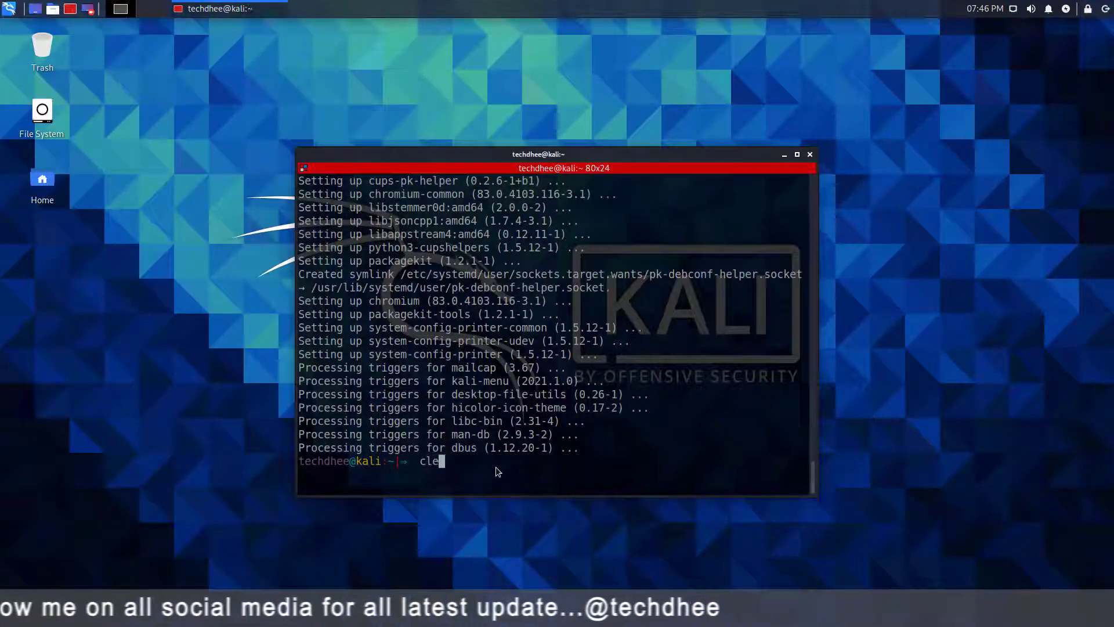
- Launch Chromium from the terminal with the chromium command, then close its window
{"action": "key", "text": "ctrl+l"}
{"action": "type", "text": "chro"}
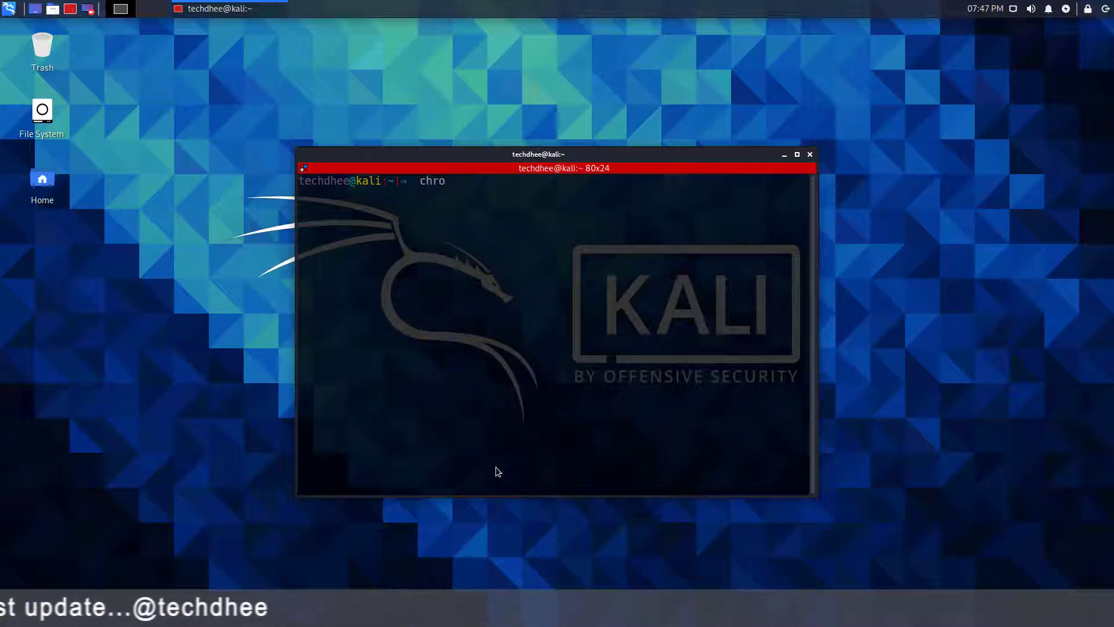
{"action": "type", "text": "mium"}
{"action": "key", "text": "Return"}
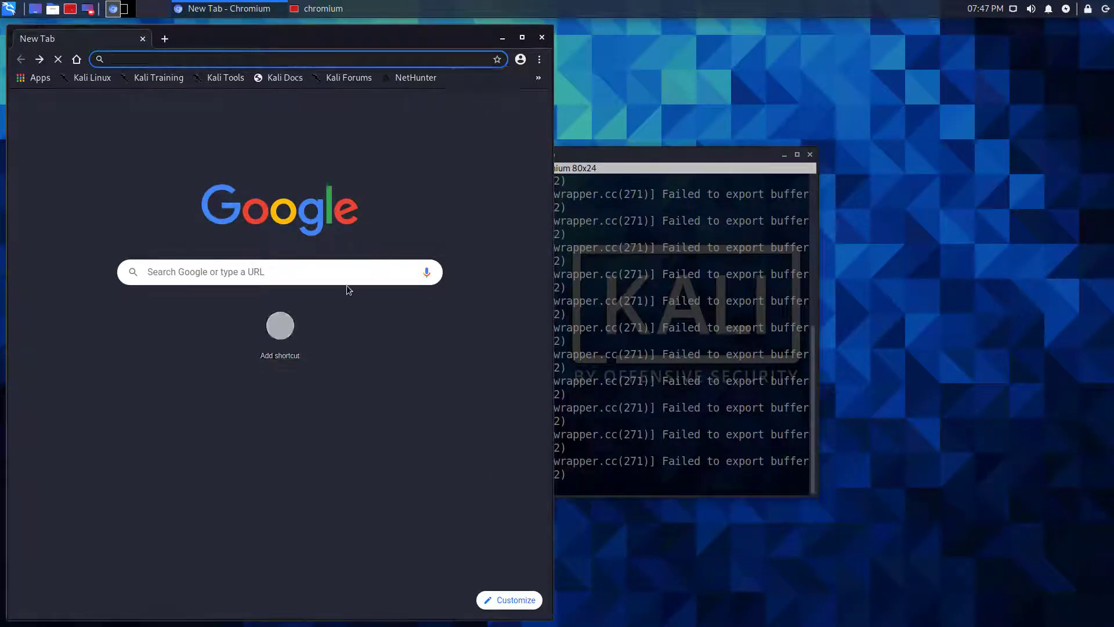
{"action": "left_click", "coordinate": [542, 38]}
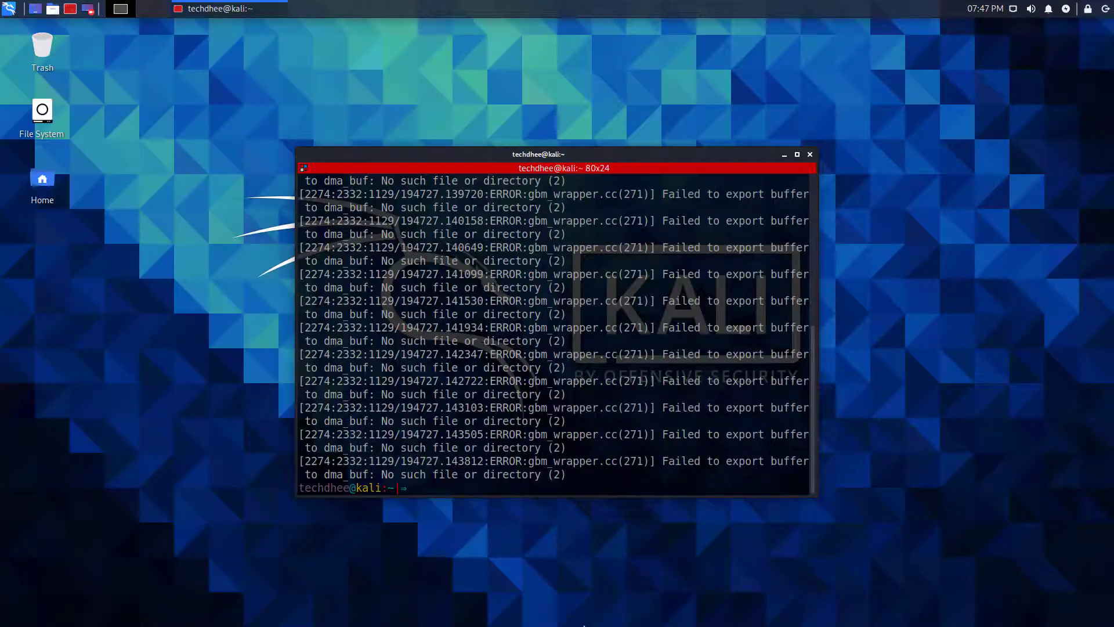
{"action": "type", "text": "clear"}
- Rerun sudo apt install chromium to confirm it is already the newest version (83.0.4103.116-3.1)
{"action": "key", "text": "Return"}
{"action": "type", "text": "sudo apt install chromium"}
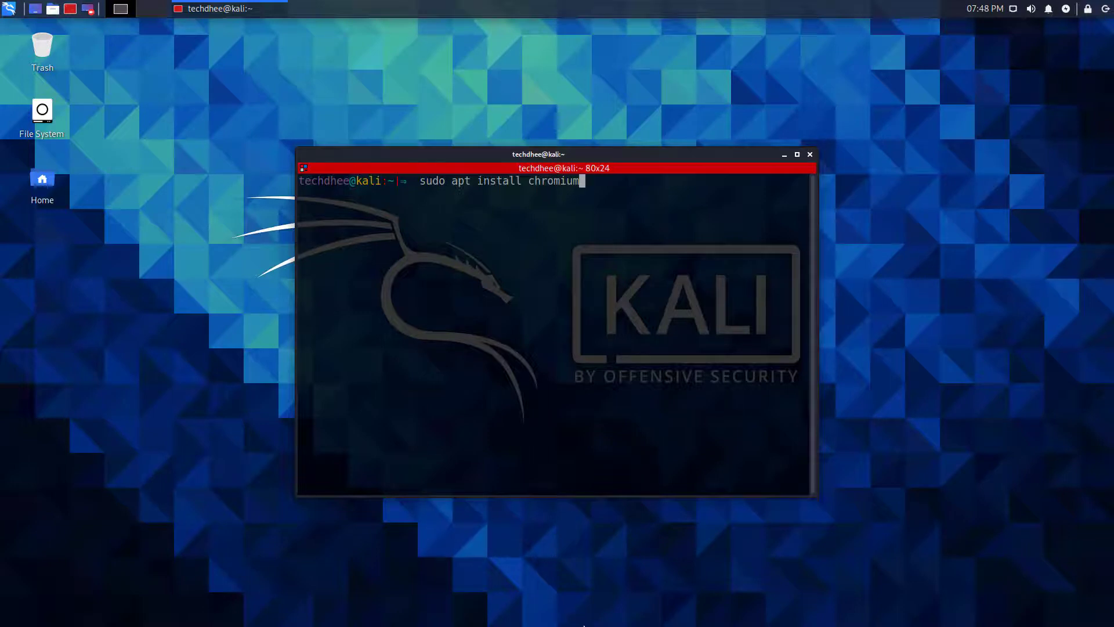
{"action": "key", "text": "Return"}
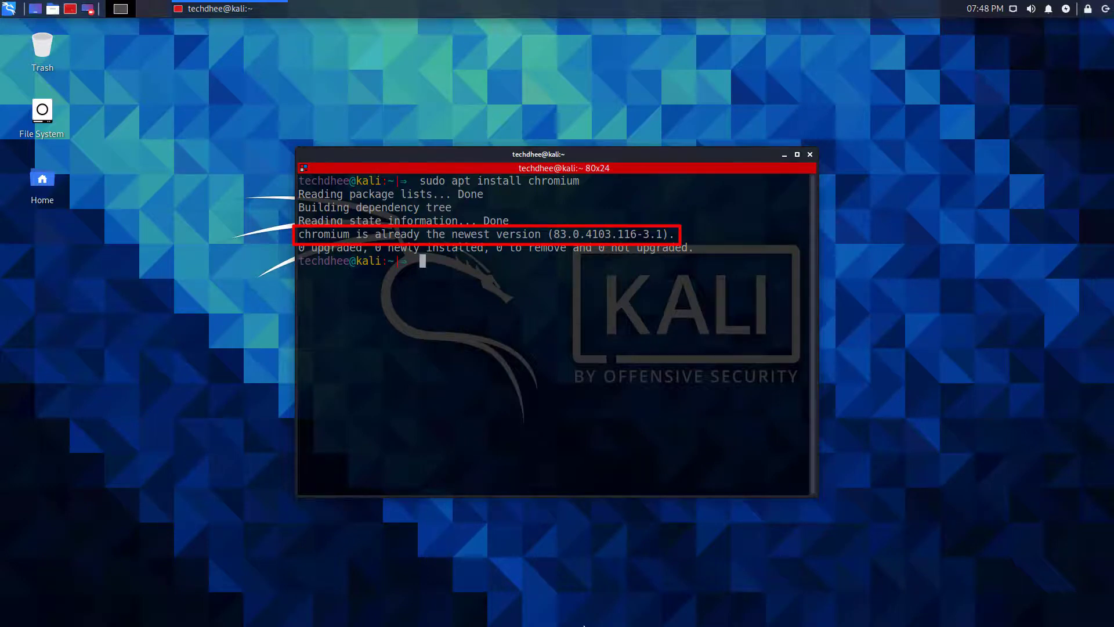
{"action": "type", "text": "exit"}
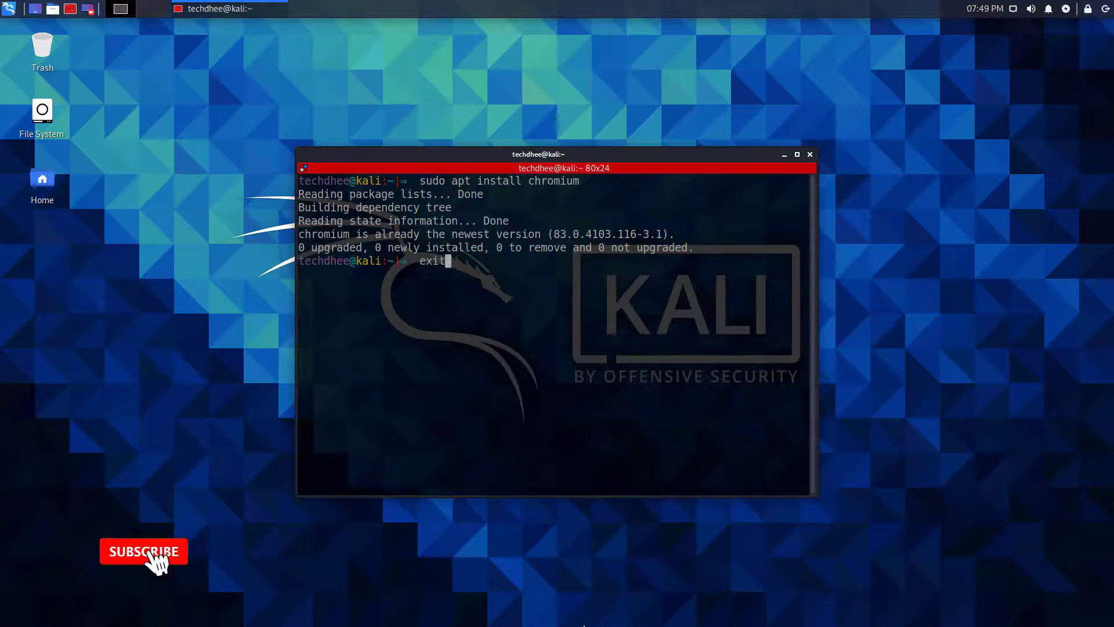
- End the session with exit, closing the terminal and leaving only the desktop
{"action": "key", "text": "Return"}
{"action": "type", "text": "ex"}
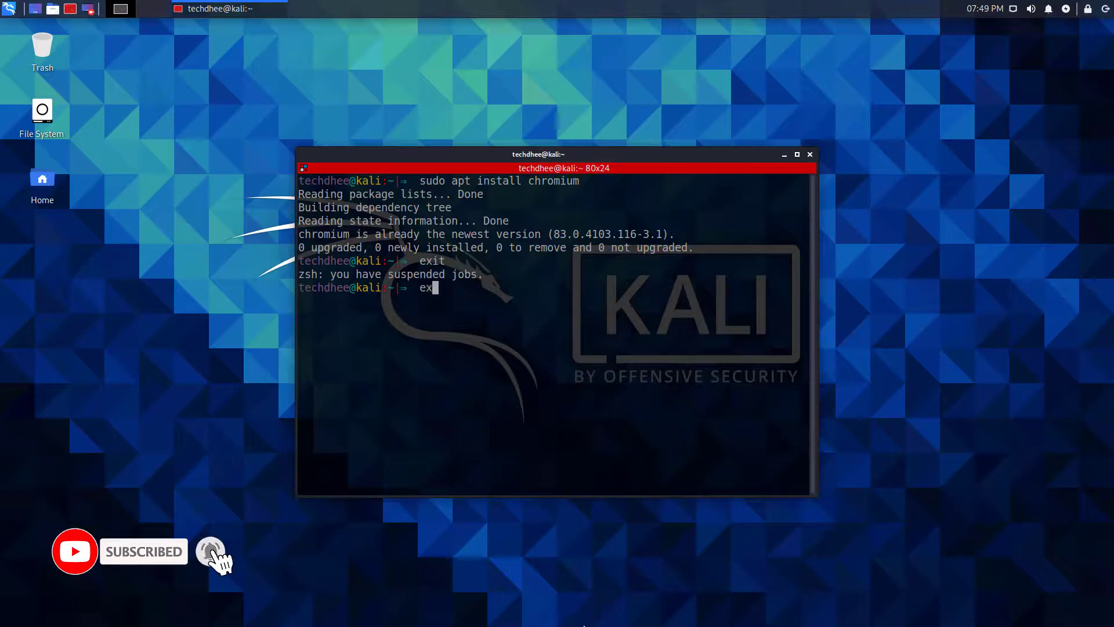
{"action": "type", "text": "it"}
{"action": "key", "text": "Return"}
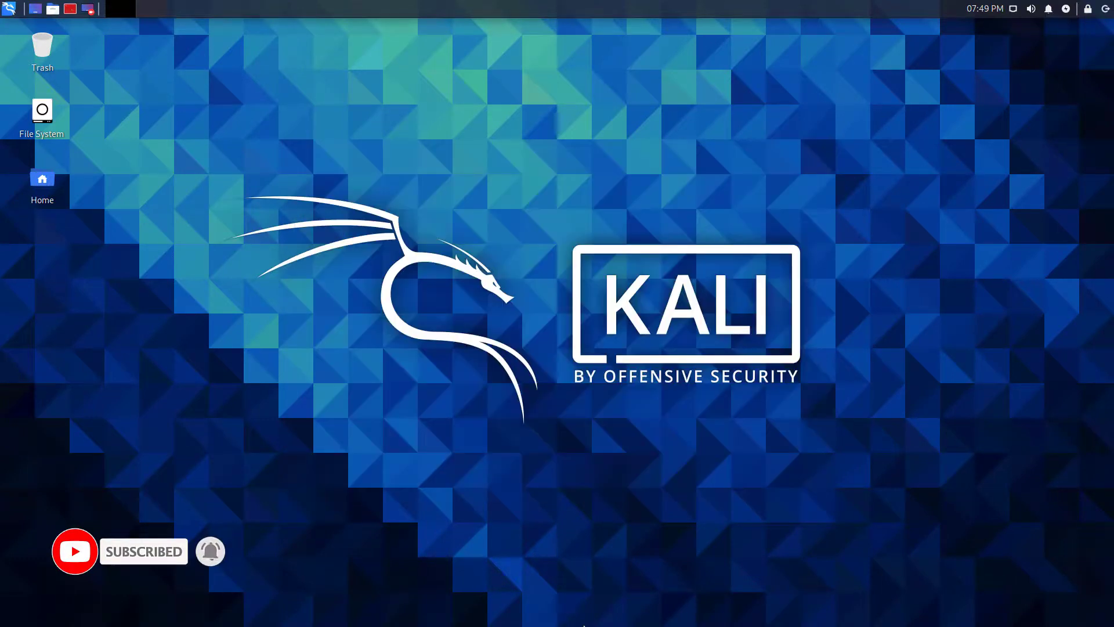